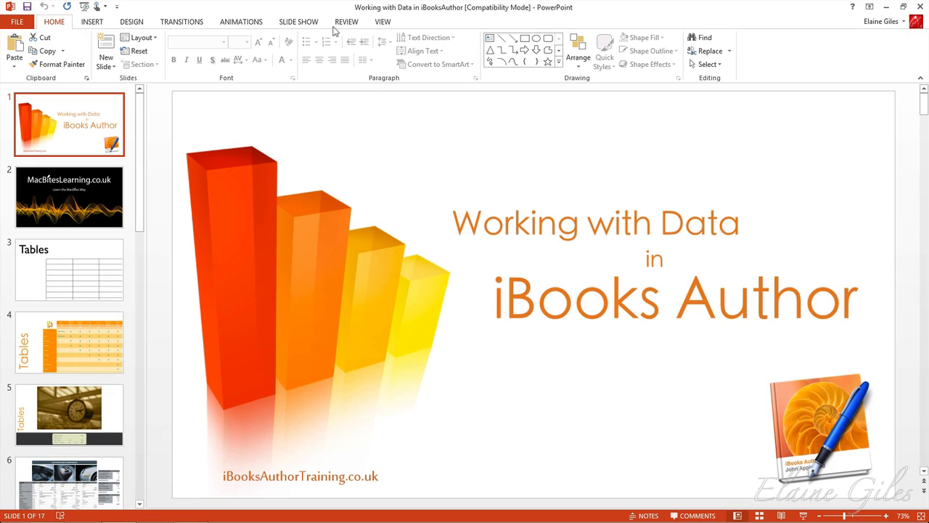
Set up an online presentation through the Office Presentation Service with remote viewers allowed to download it, and copy its sharing link.
click(295, 23)
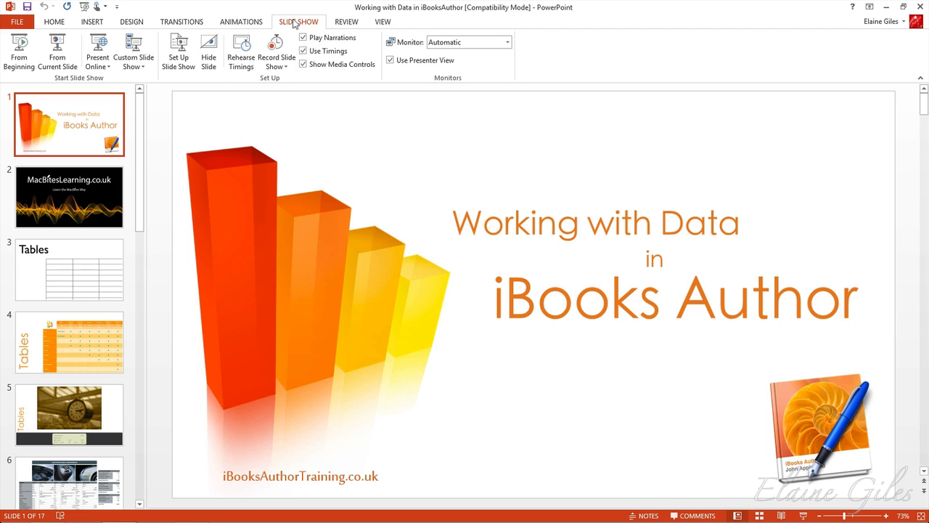
click(98, 47)
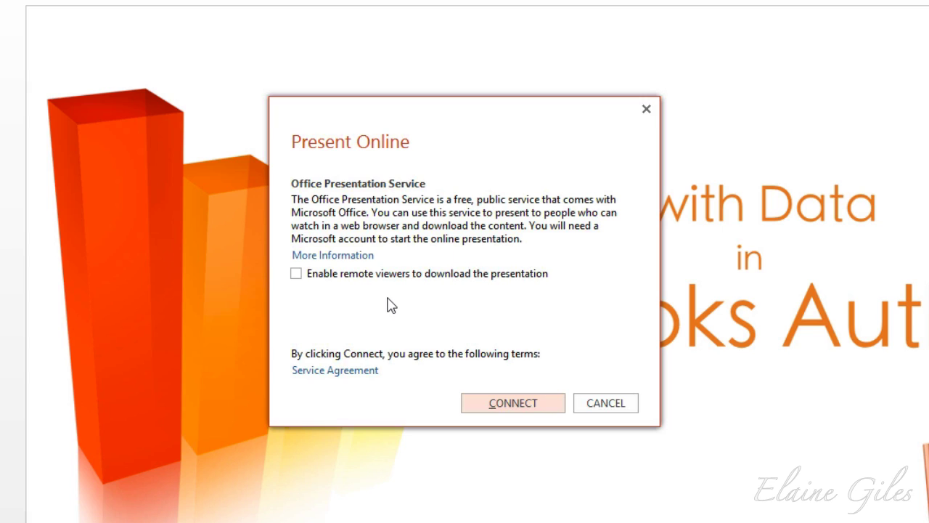
click(297, 274)
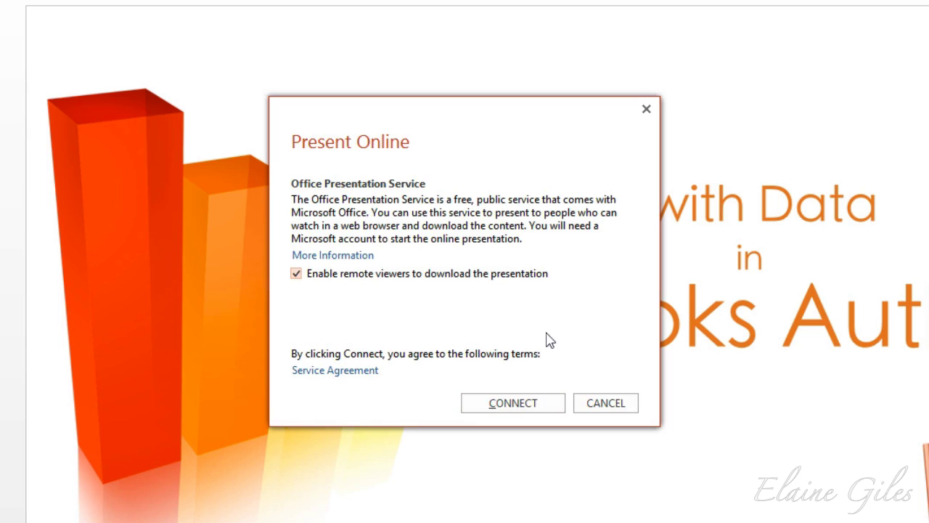
click(546, 403)
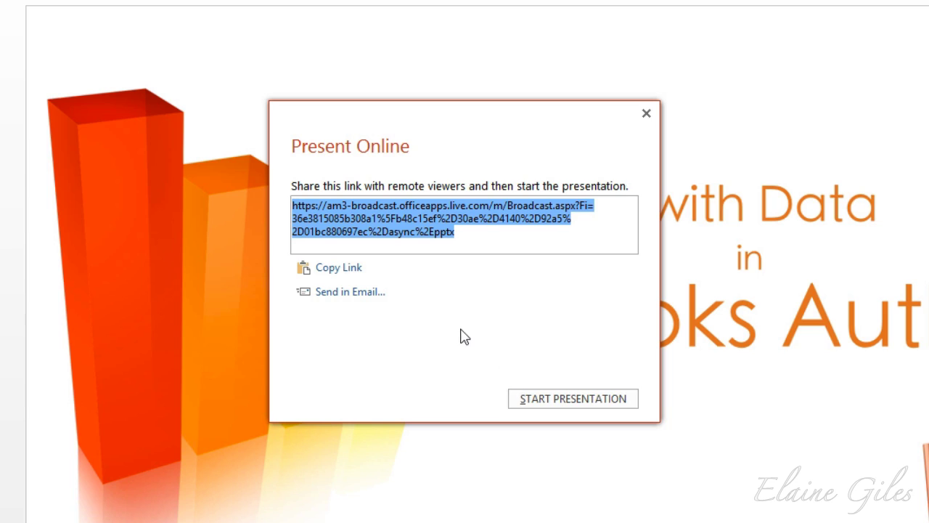
click(339, 270)
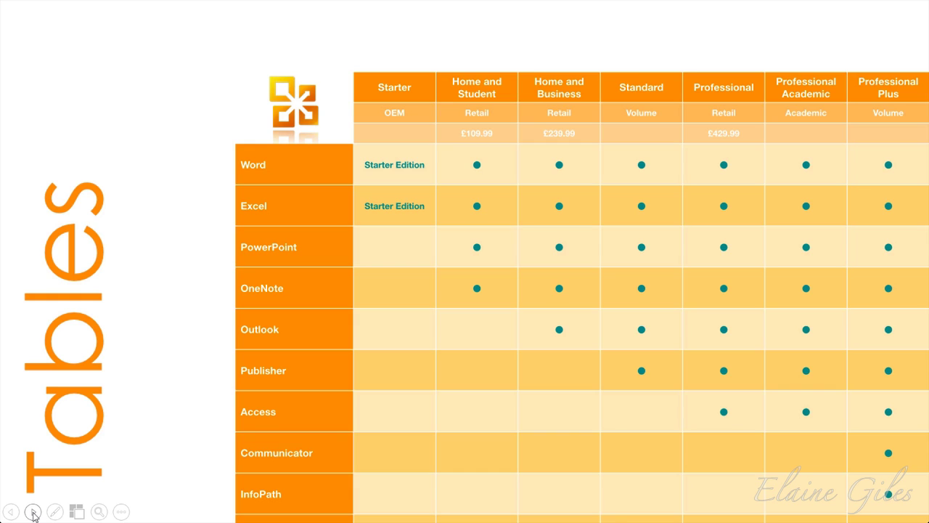
Browse the running show's overview of all slides, and switch the show to a white screen and back to the slide.
click(77, 512)
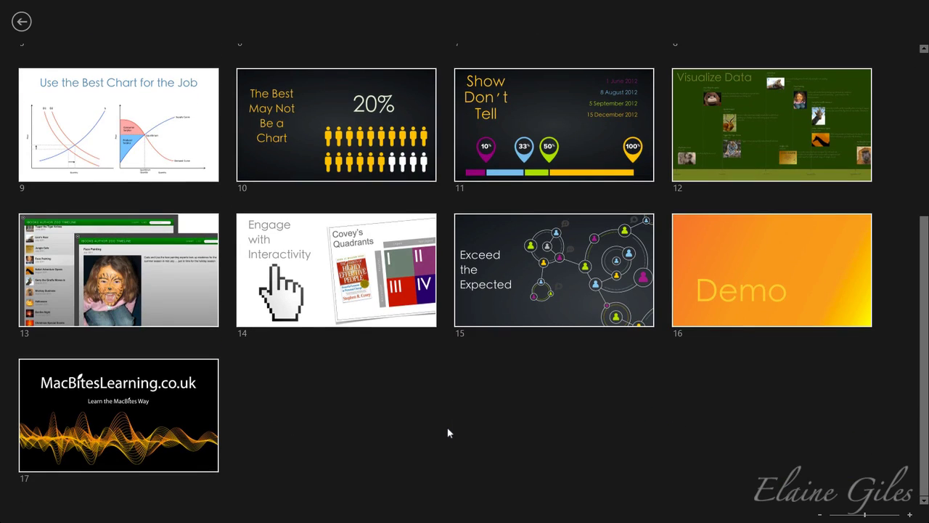
scroll(447, 433, up, 5)
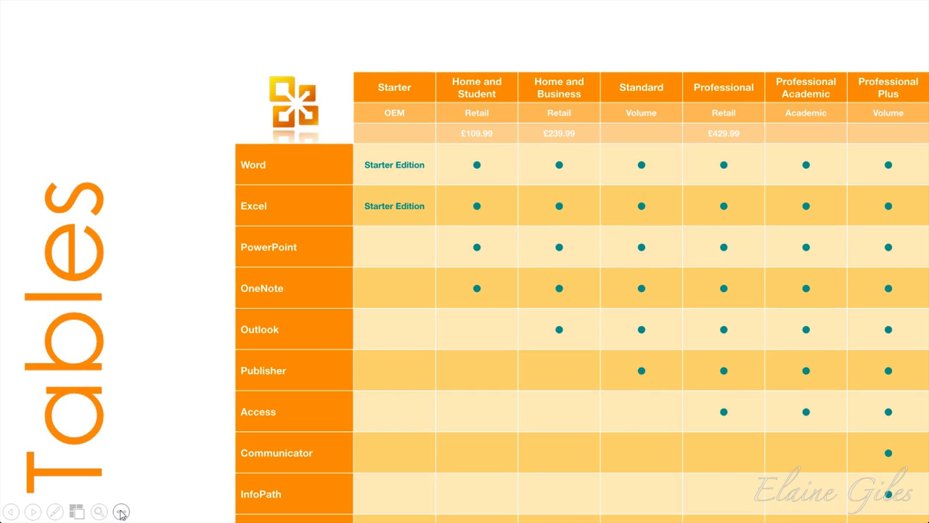
click(122, 512)
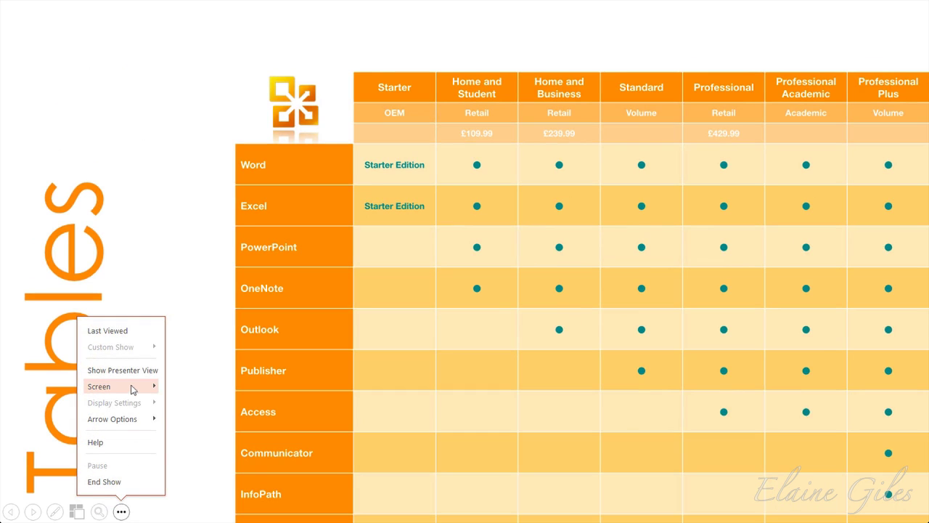
mouse_move(135, 387)
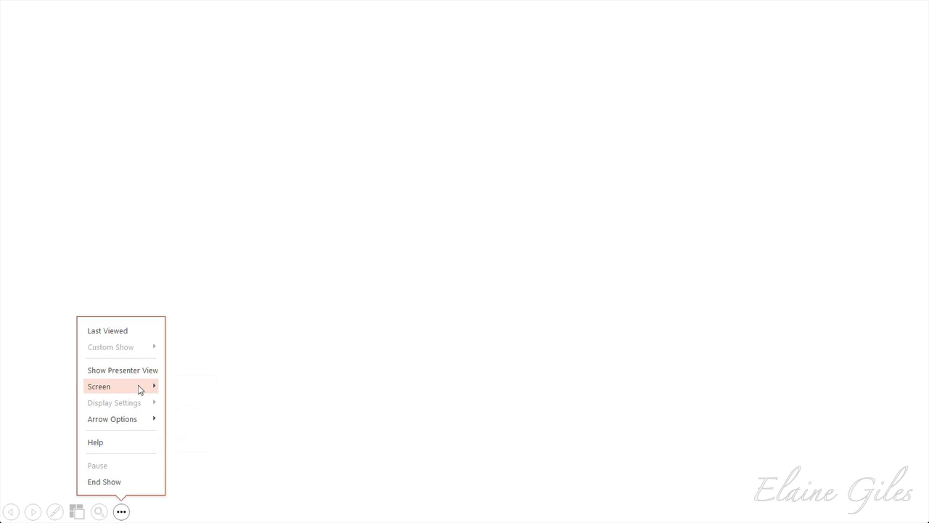
mouse_move(137, 386)
click(189, 411)
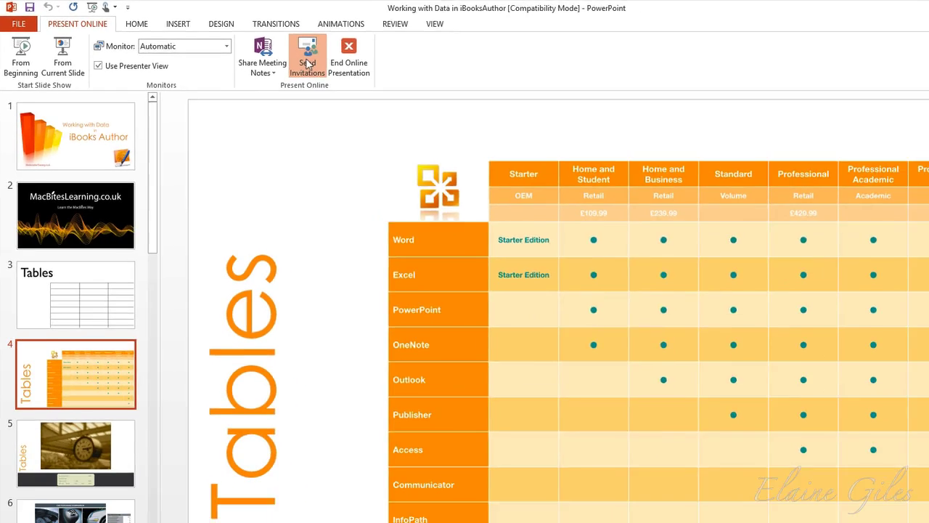
Bring up the online presentation's invitation link again and close it.
click(421, 73)
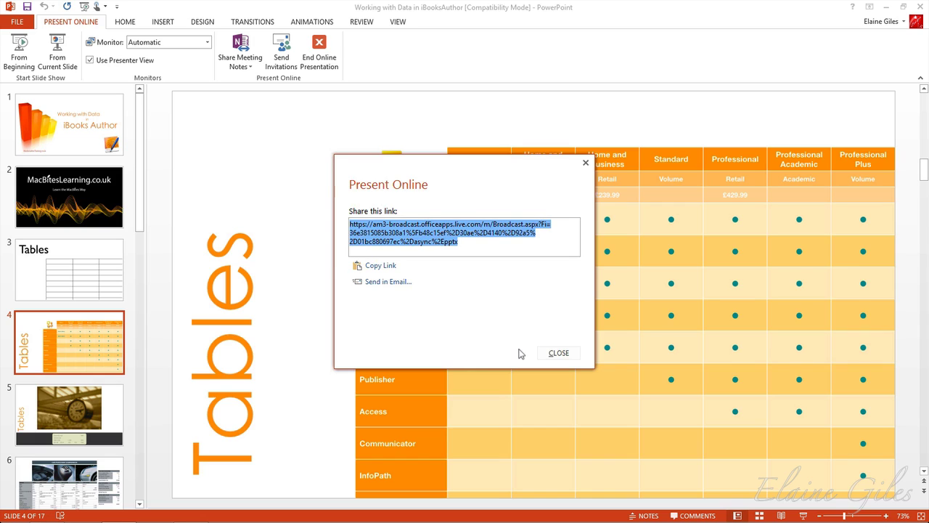
click(550, 354)
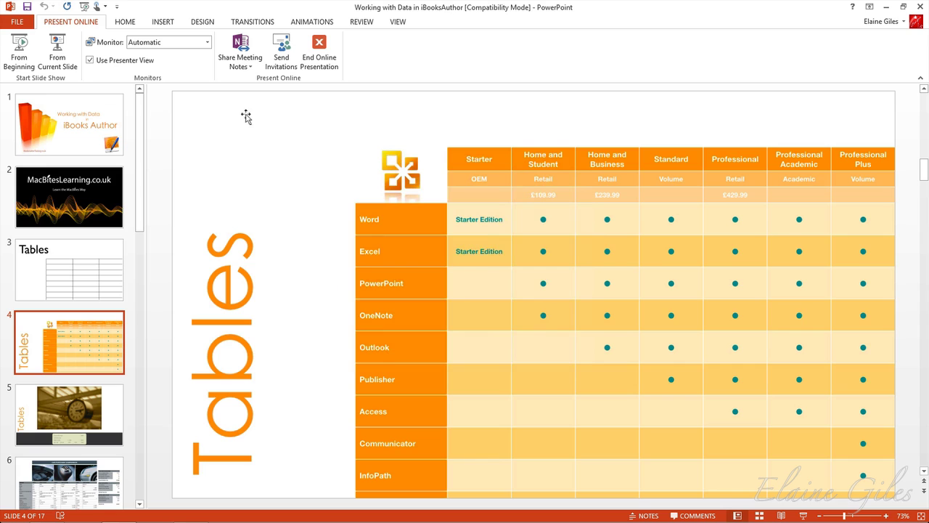
Create a new shared OneNote notebook named Slide Notes on SkyDrive for the meeting notes, without inviting people.
click(242, 45)
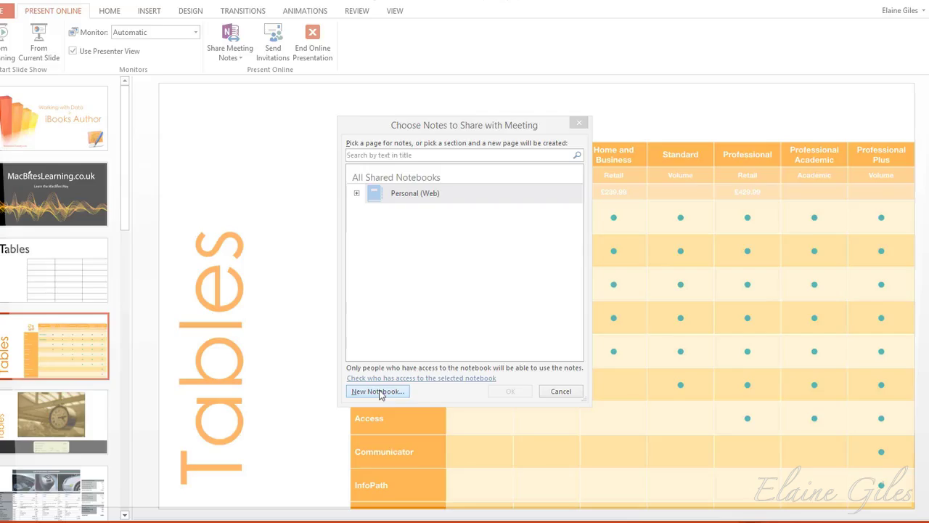
click(340, 447)
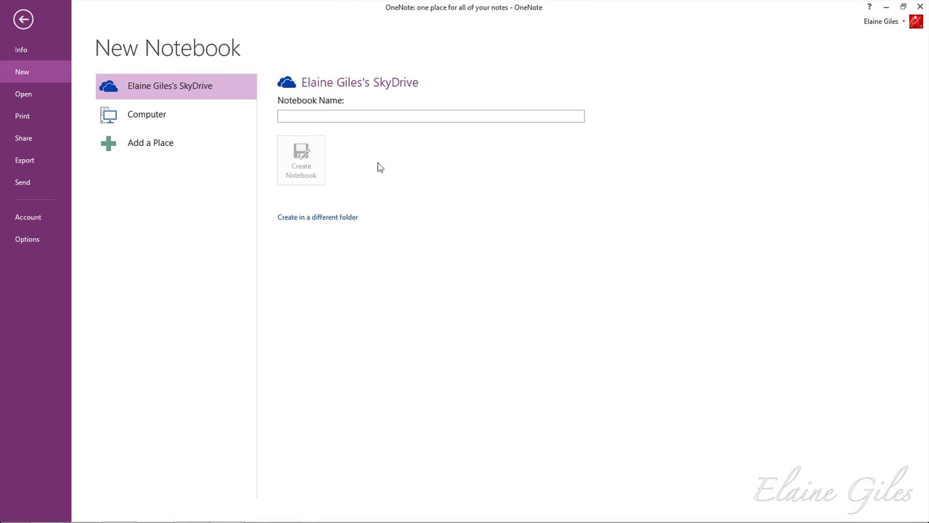
click(350, 114)
text(Slide)
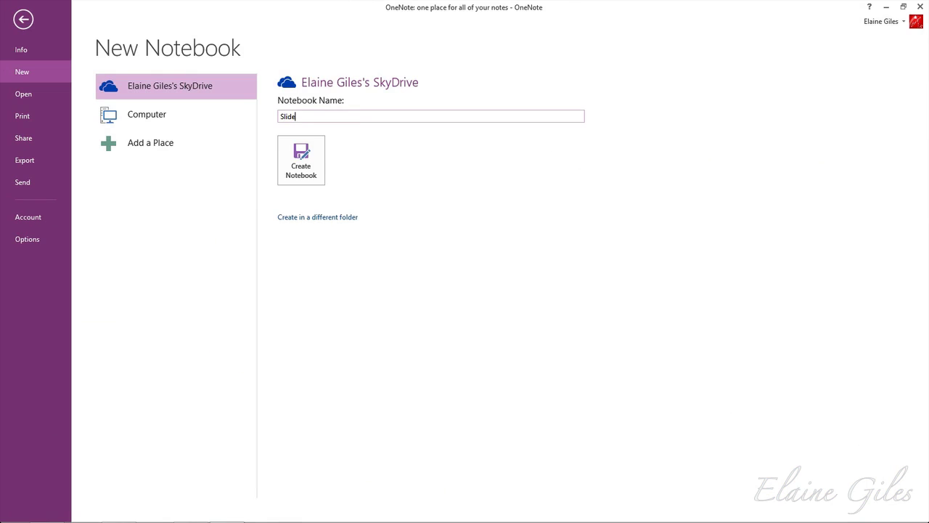
text( Notes)
click(300, 167)
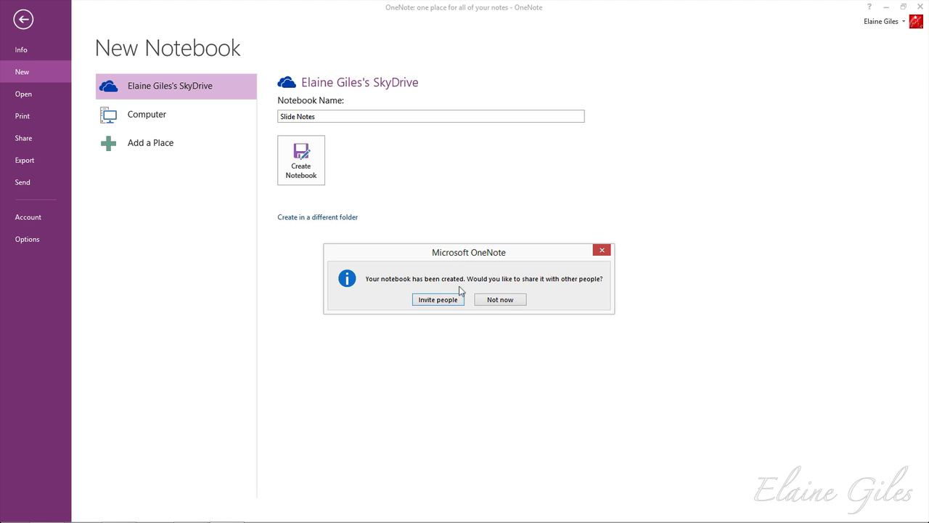
click(500, 299)
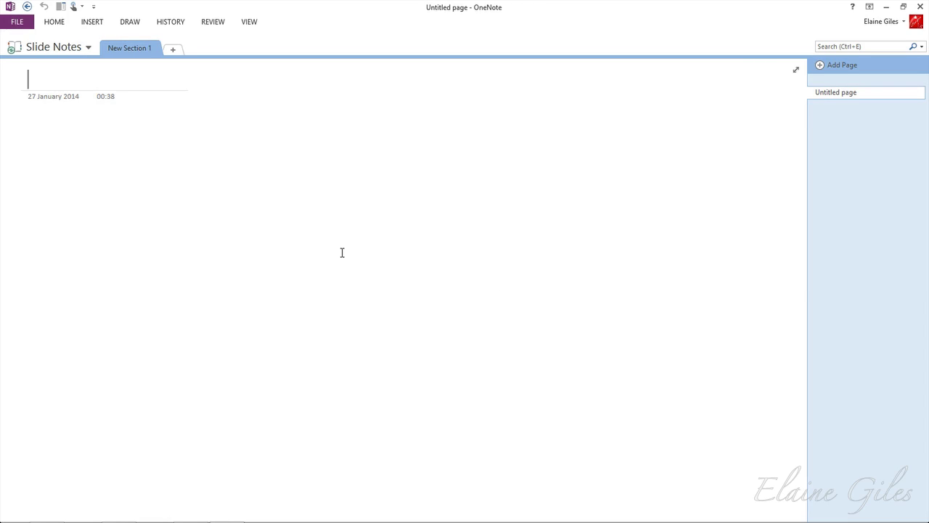
Rename the notebook's section as Collaboration Notes and title its first page Presentation Notes.
double_click(137, 48)
text(Collaboration Notes)
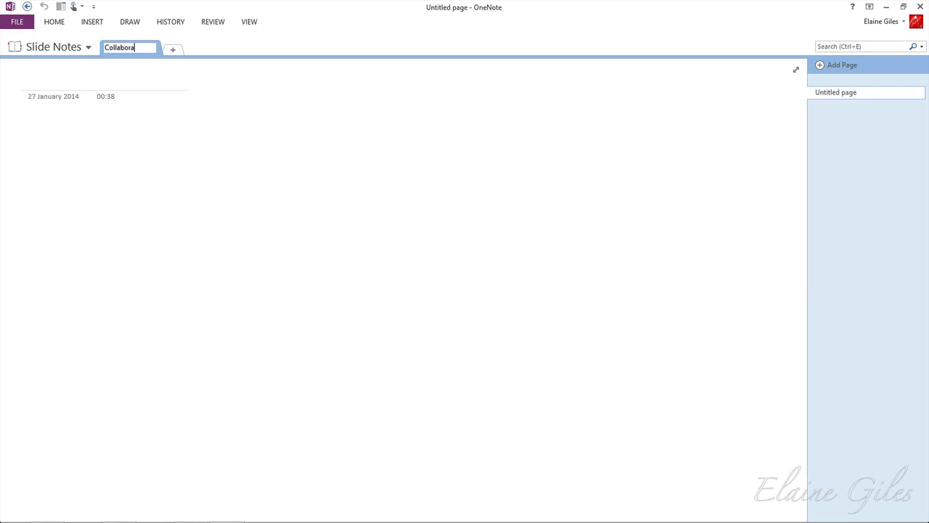
key(Return)
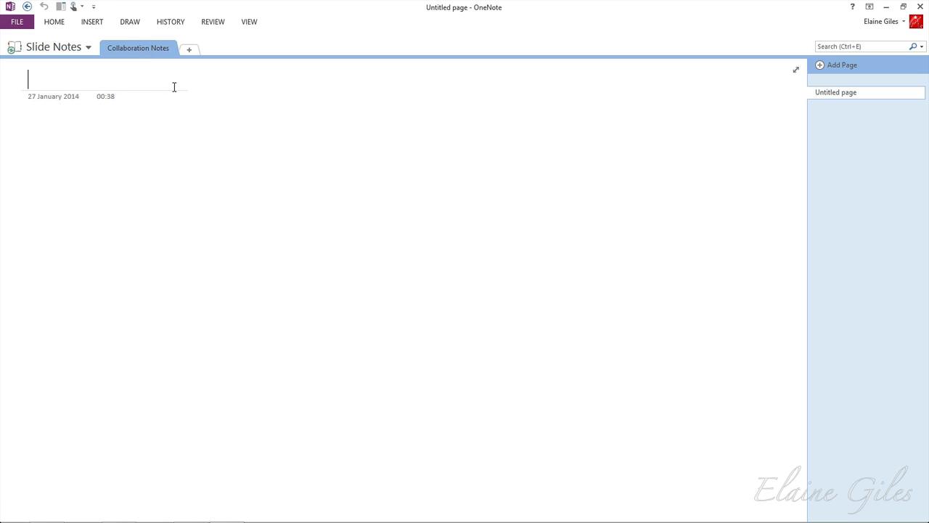
text(Pr)
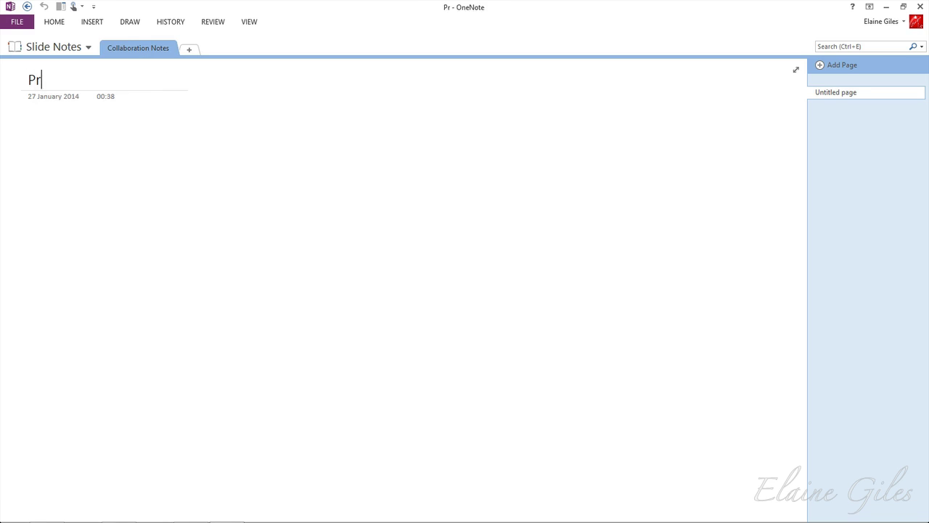
text(esentation Notes)
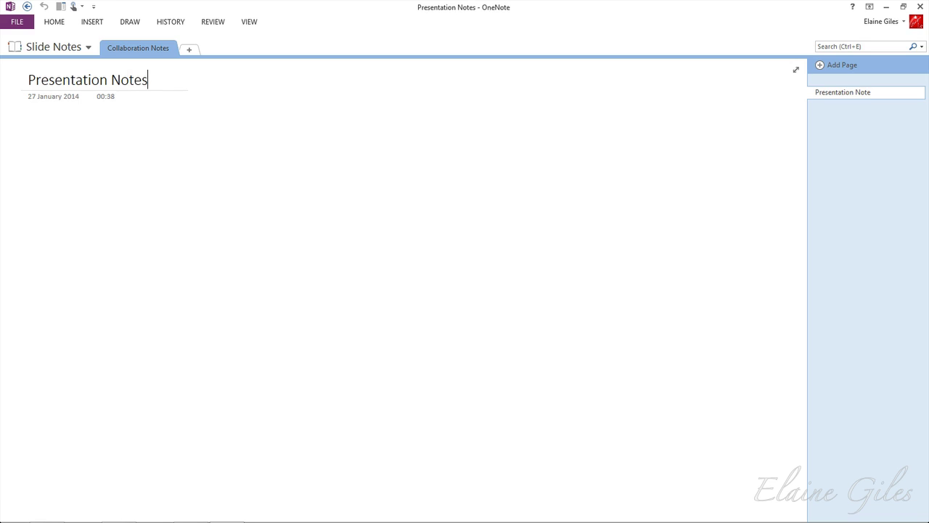
key(Return)
Back in PowerPoint, choose the Collaboration Notes section of the Slide Notes notebook to share with the meeting.
click(886, 7)
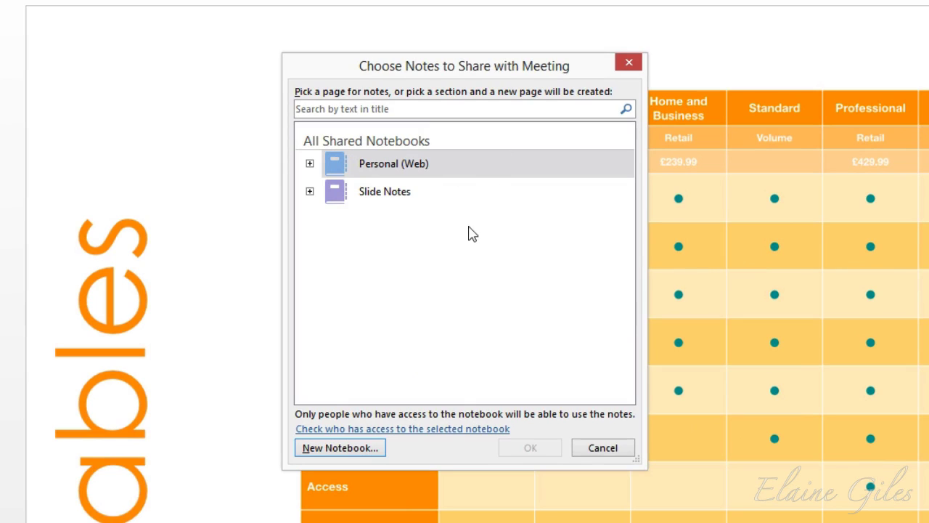
click(413, 196)
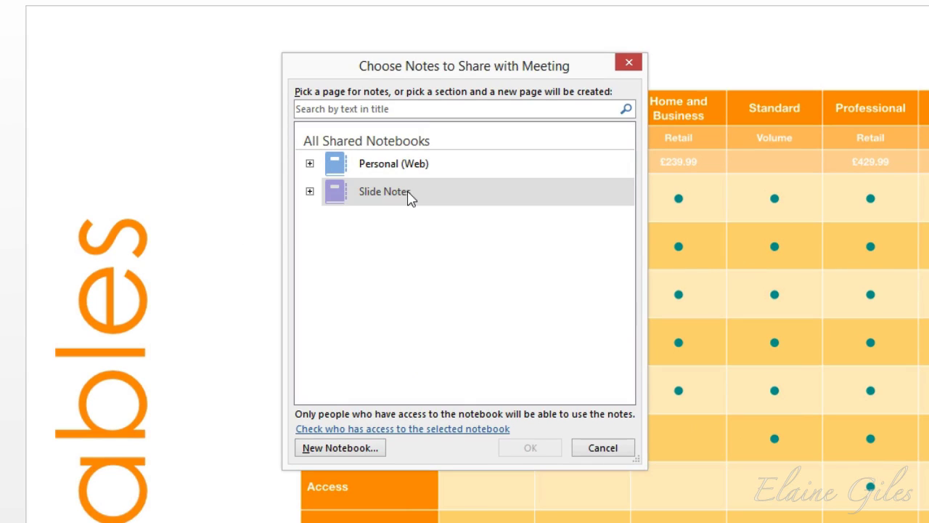
click(310, 193)
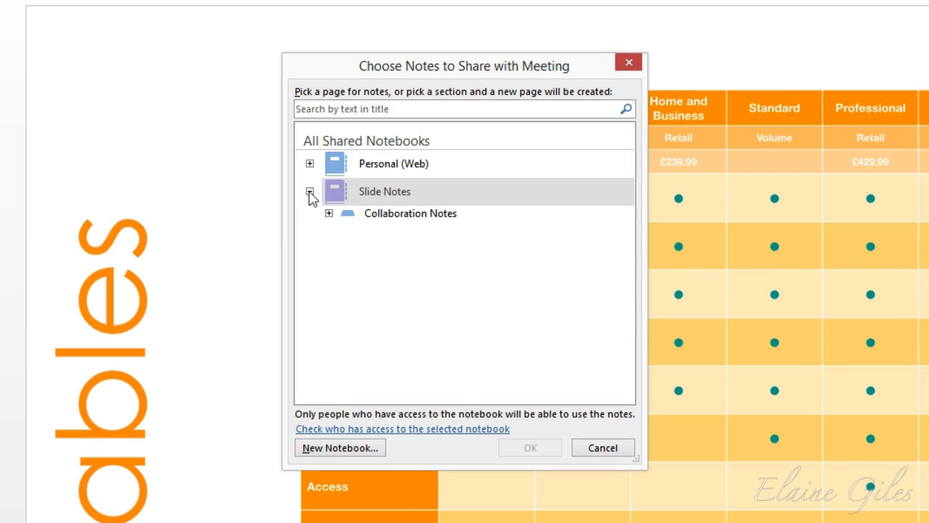
click(401, 217)
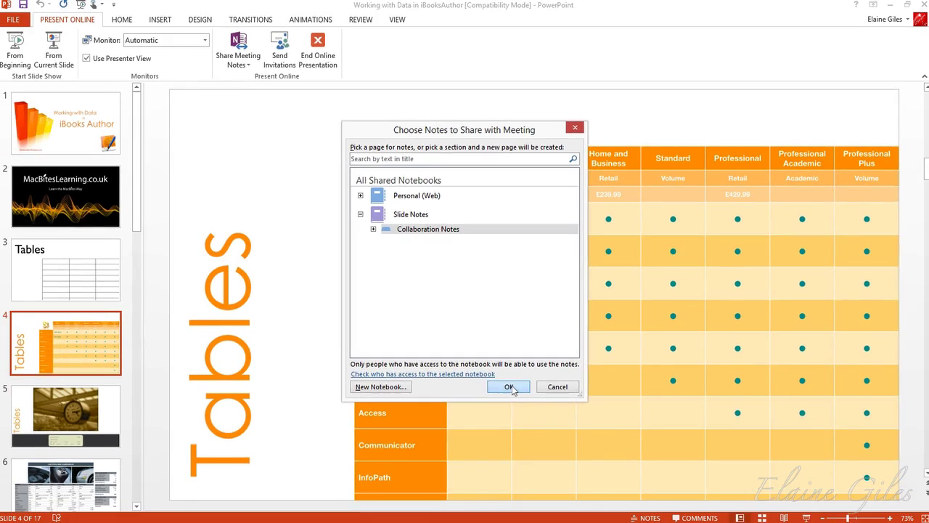
click(529, 447)
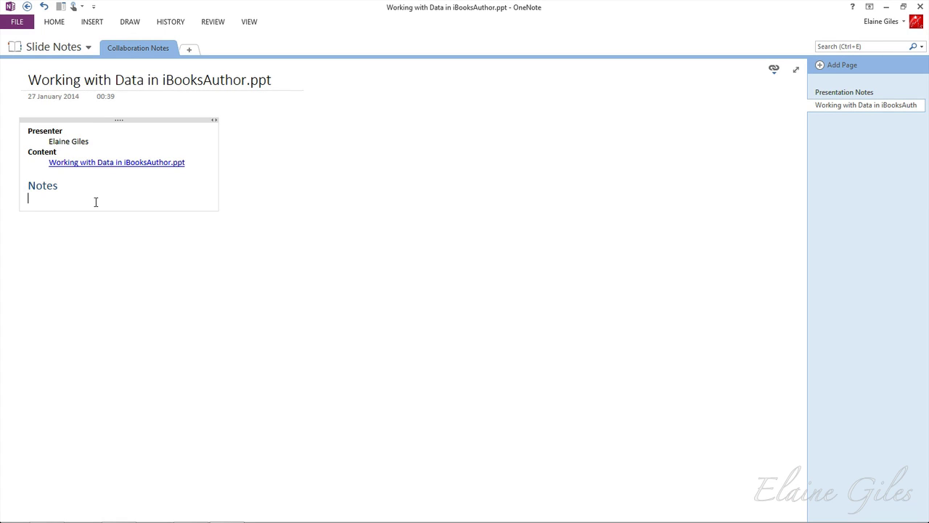
Add the line "Talking with the stakeholders" under Notes on the meeting page in OneNote.
click(95, 201)
text(Talking with the stakeholders)
key(Return)
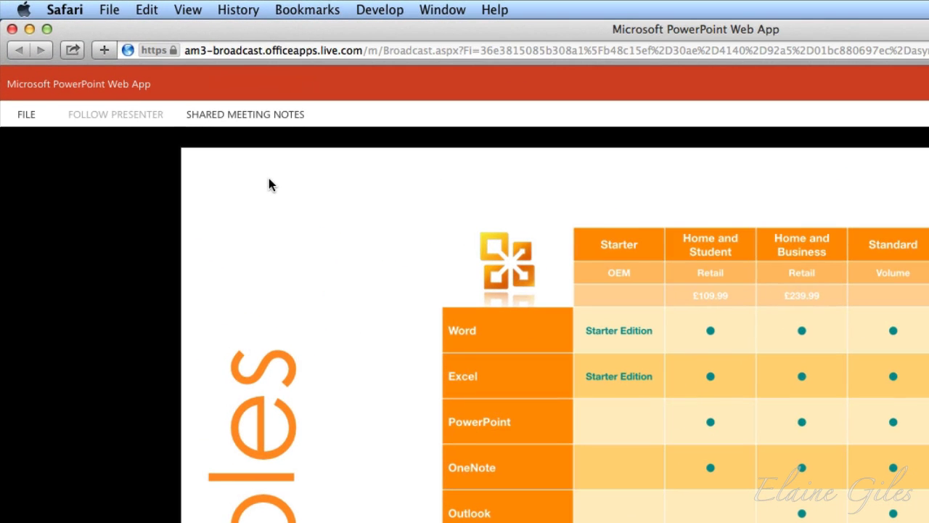
As a viewer in Safari, open the shared meeting notes and add "We're very happy with the slides" below the stakeholders line, after a blank line.
click(244, 120)
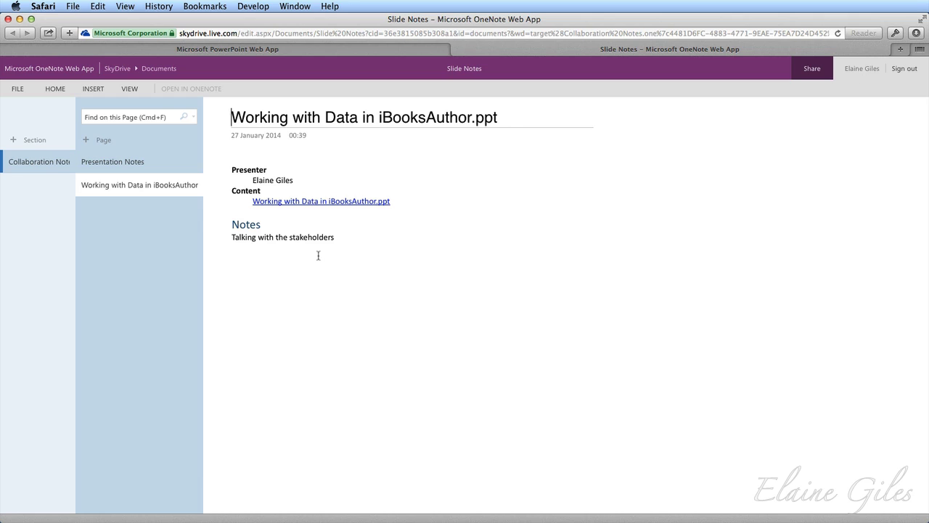
click(356, 237)
key(Return)
key(Return)
text(We're very happy with the slides)
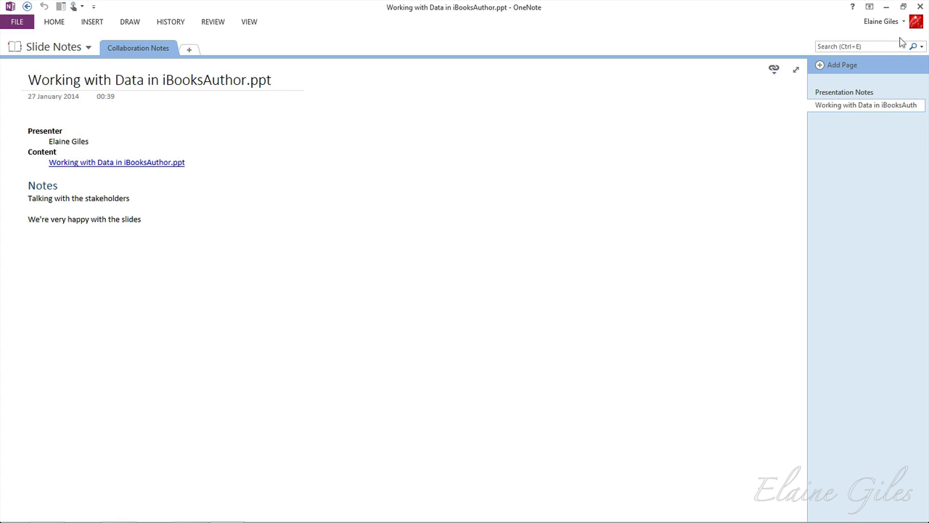
Return to PowerPoint, start the online slide show from the current slide and advance through the slides.
click(891, 9)
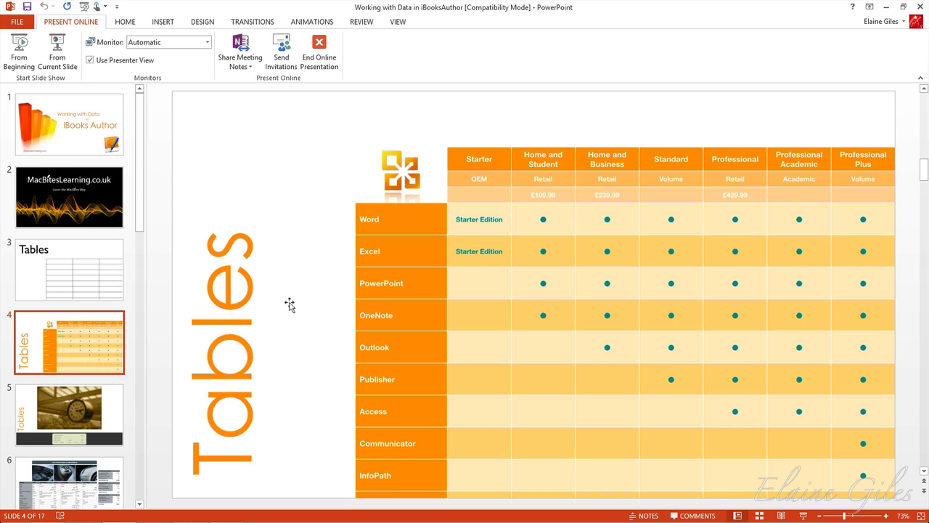
click(58, 49)
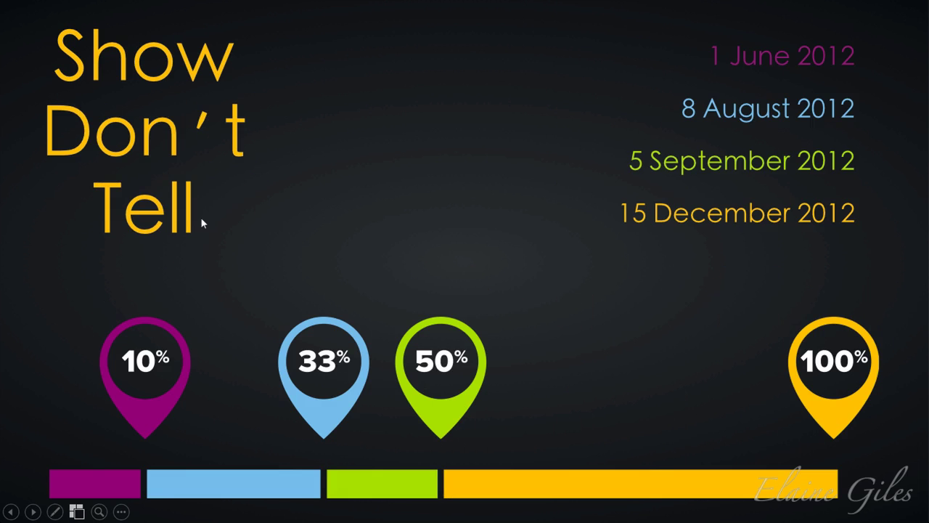
click(202, 223)
click(201, 218)
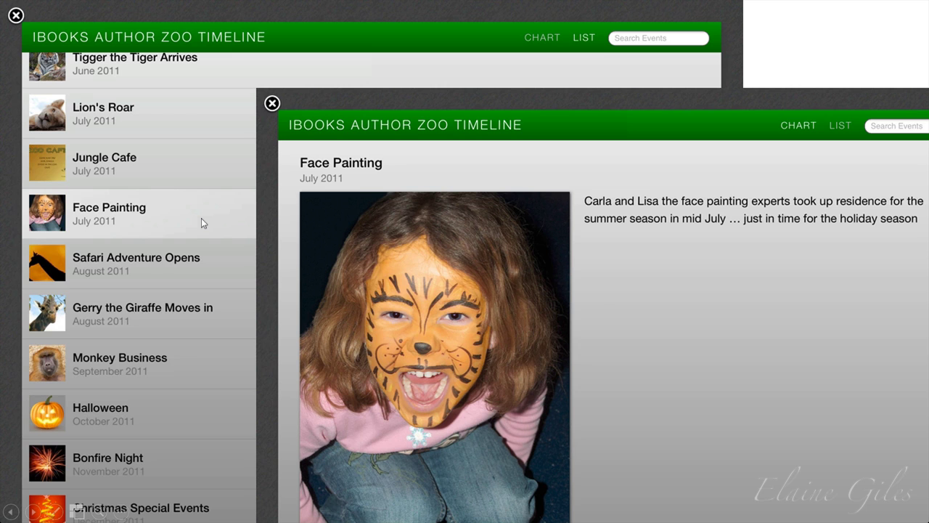
click(201, 222)
click(203, 223)
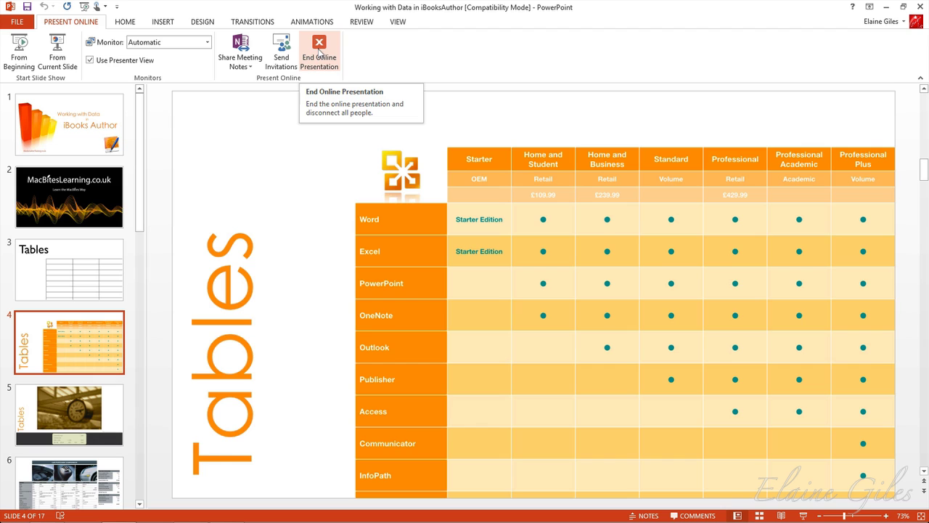
End the online presentation and disconnect all viewers.
click(319, 51)
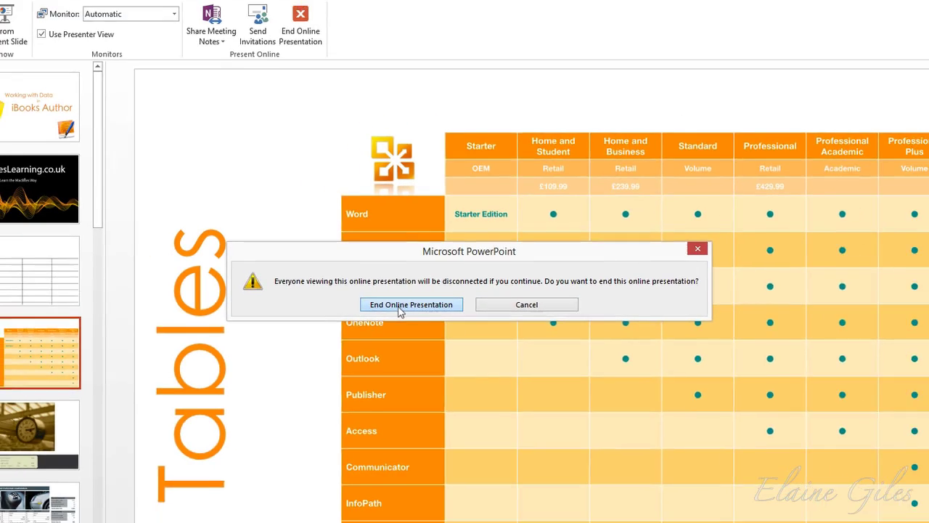
click(378, 326)
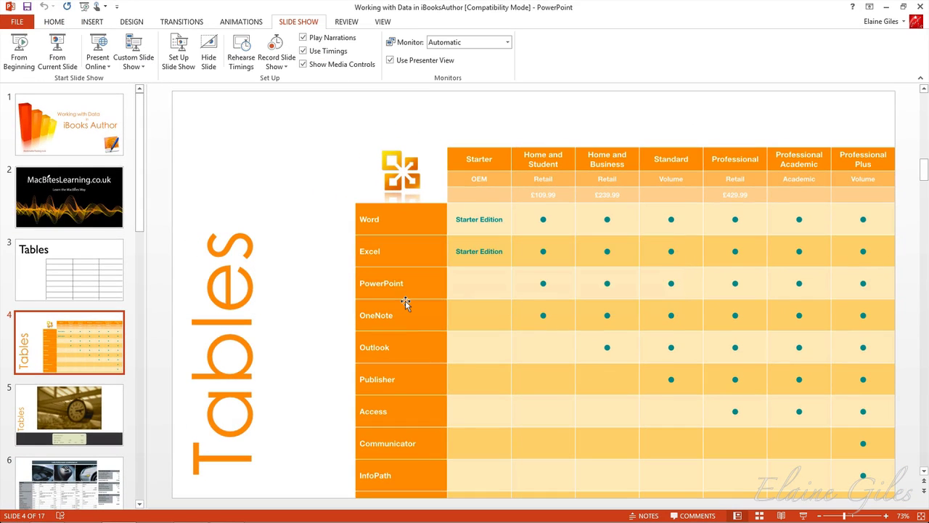